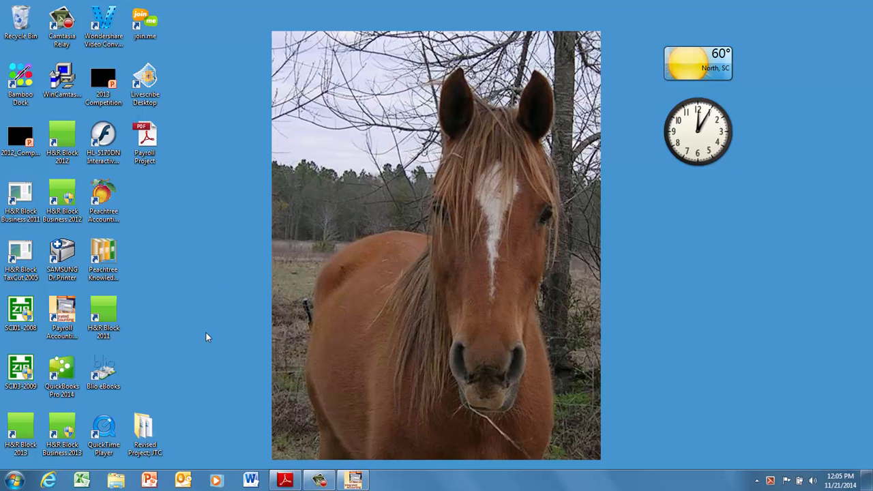
Switch to Integrated Accounting and open the payroll file Payroll File 2012.IA7
{"action": "left_click", "coordinate": [392, 436]}
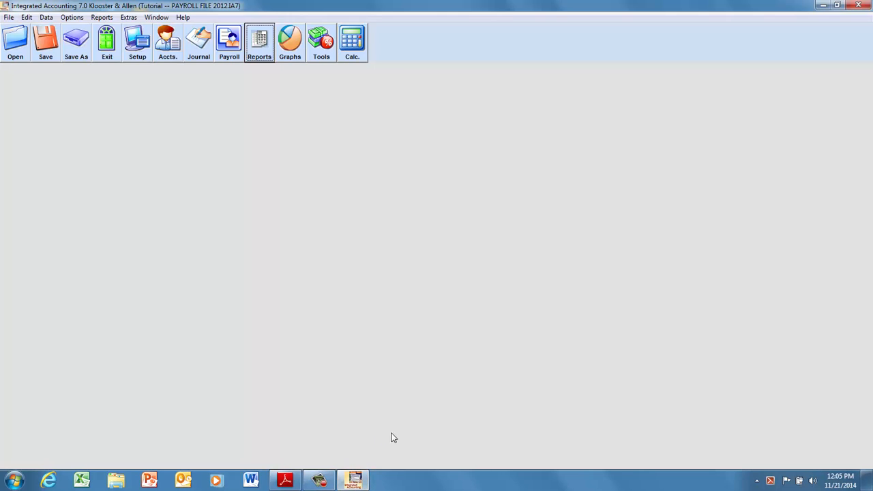
{"action": "left_click", "coordinate": [15, 42]}
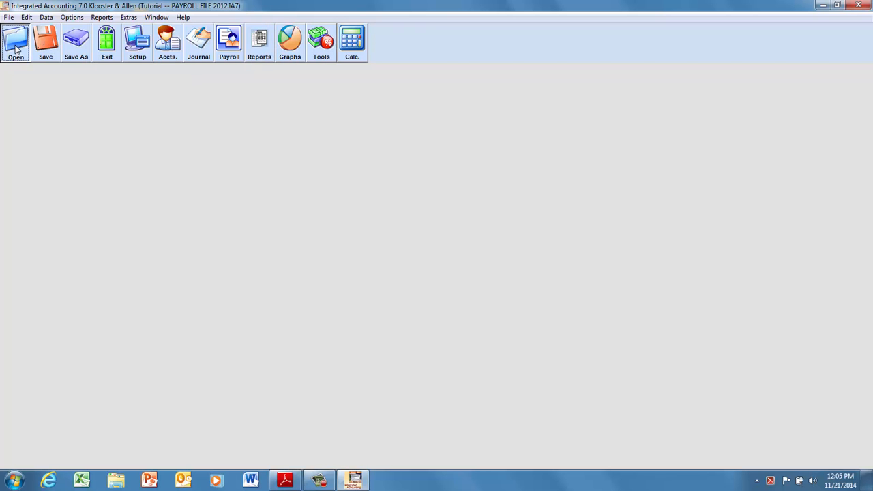
{"action": "left_click", "coordinate": [141, 111]}
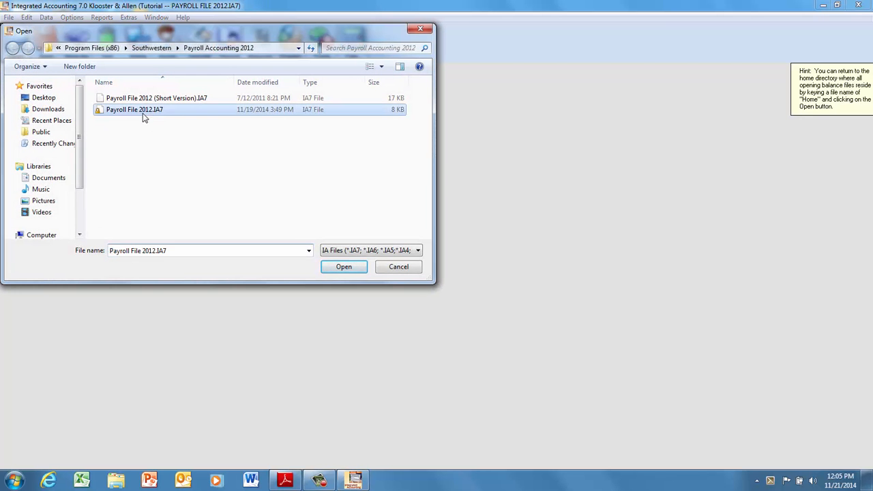
{"action": "left_click", "coordinate": [335, 267]}
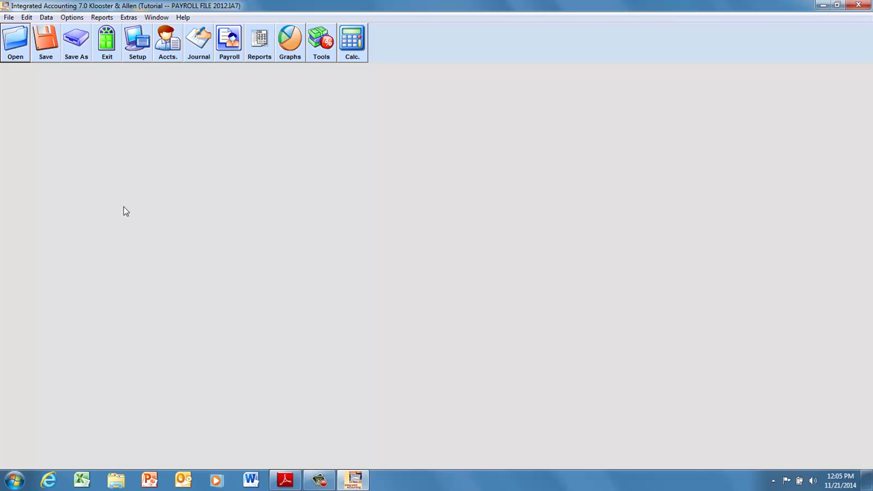
Generate the current payroll journal entry again, review its accounts, post it to the general journal and close the journal
{"action": "left_click", "coordinate": [72, 21]}
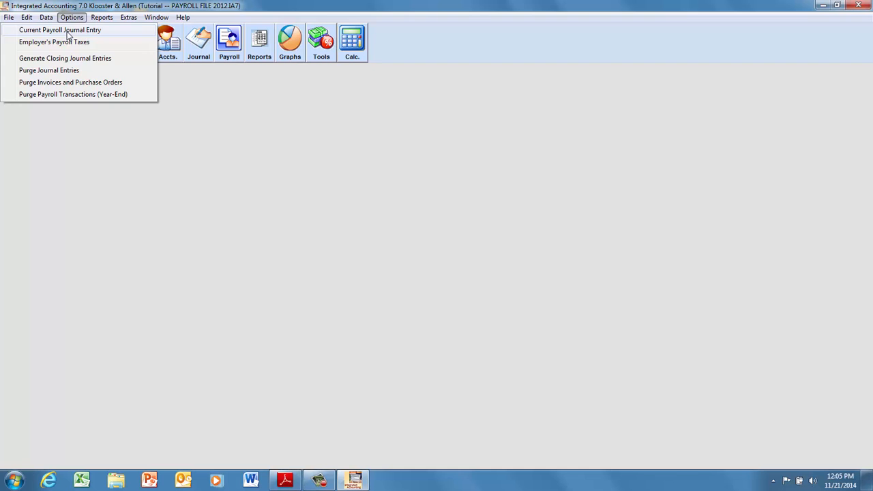
{"action": "left_click", "coordinate": [68, 31]}
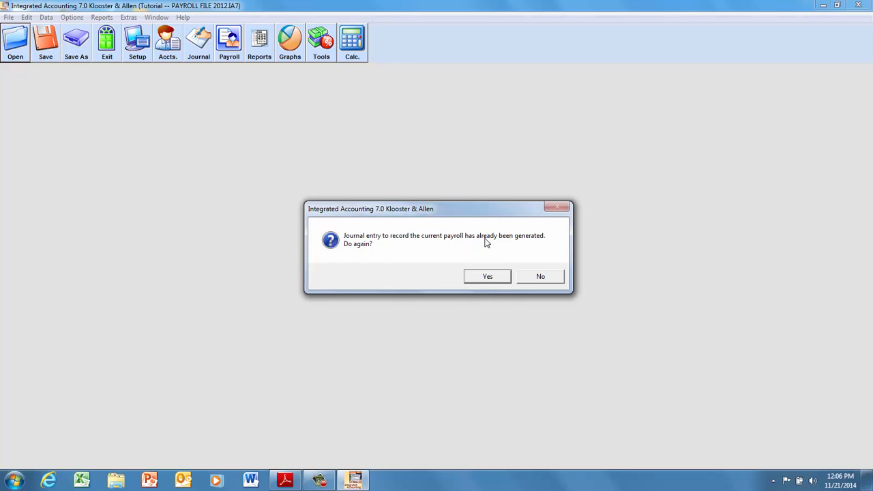
{"action": "left_click", "coordinate": [488, 280]}
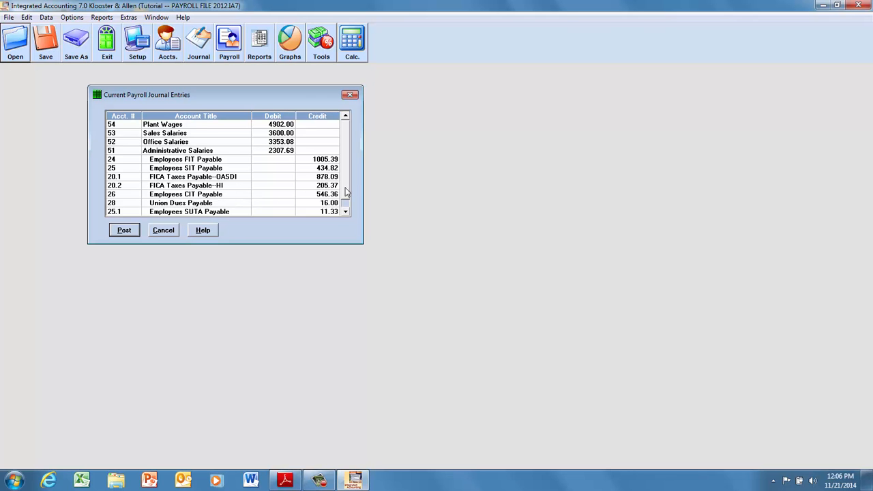
{"action": "left_click", "coordinate": [346, 212]}
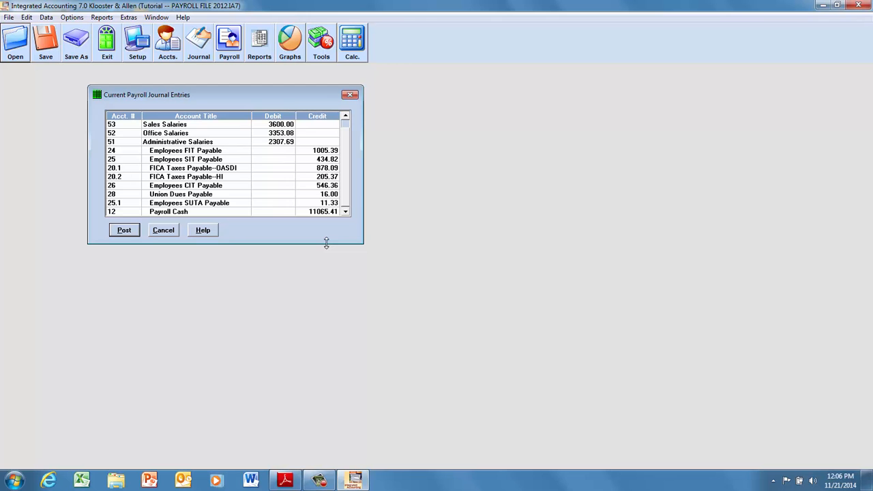
{"action": "left_click", "coordinate": [124, 231]}
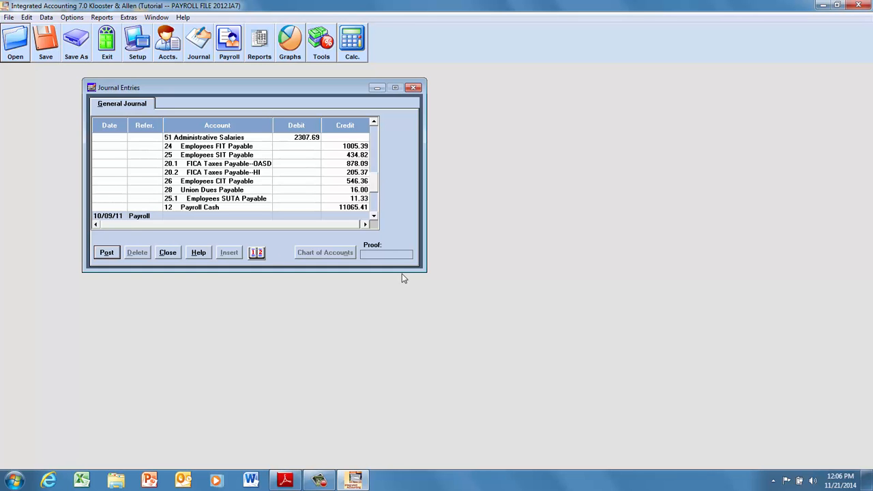
{"action": "left_click", "coordinate": [167, 253]}
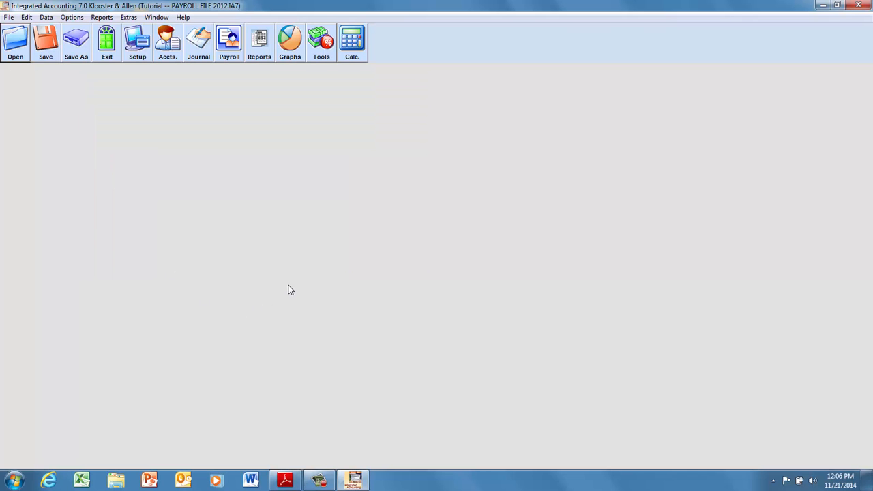
Generate the employer's payroll taxes journal entry again and post it to the general journal
{"action": "left_click", "coordinate": [71, 17]}
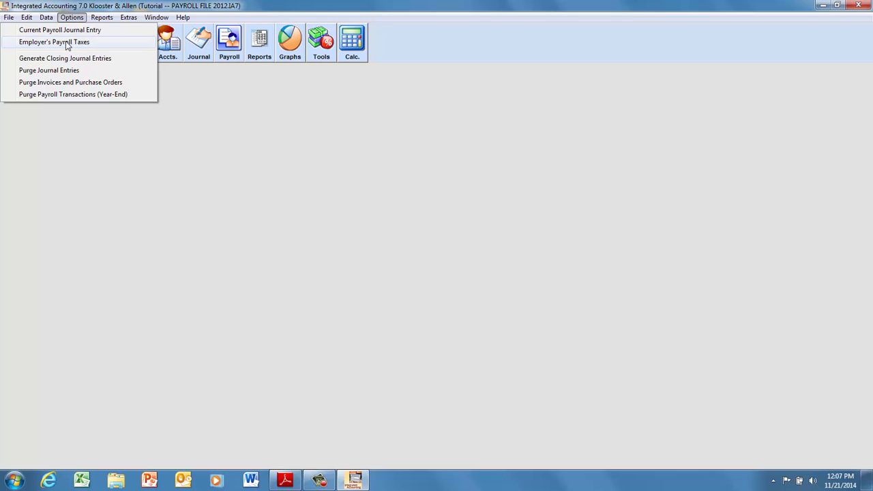
{"action": "left_click", "coordinate": [67, 45]}
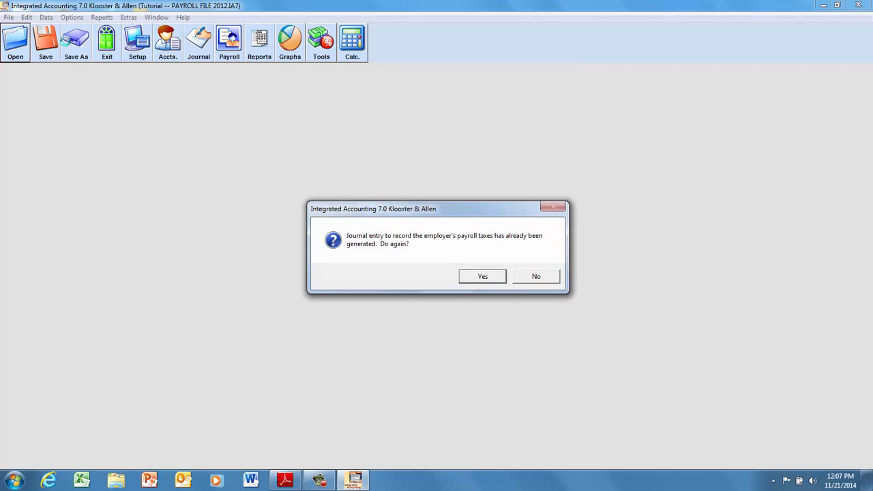
{"action": "left_click", "coordinate": [483, 277]}
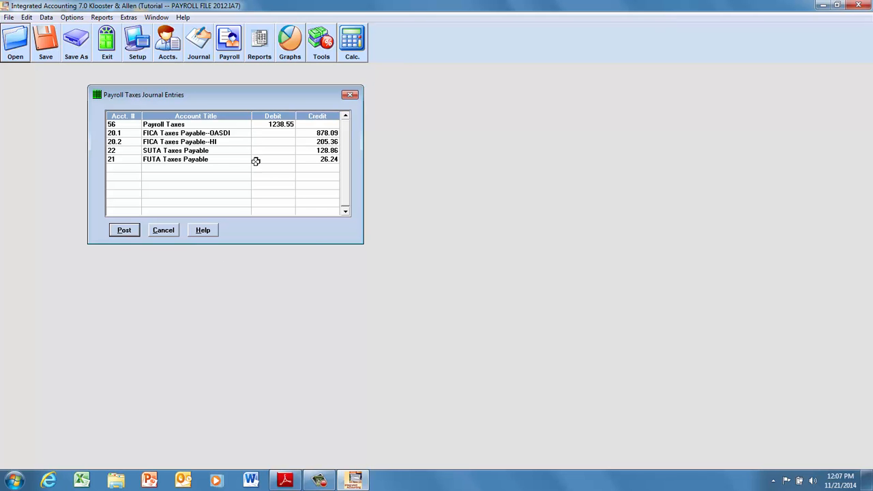
{"action": "left_click", "coordinate": [123, 230]}
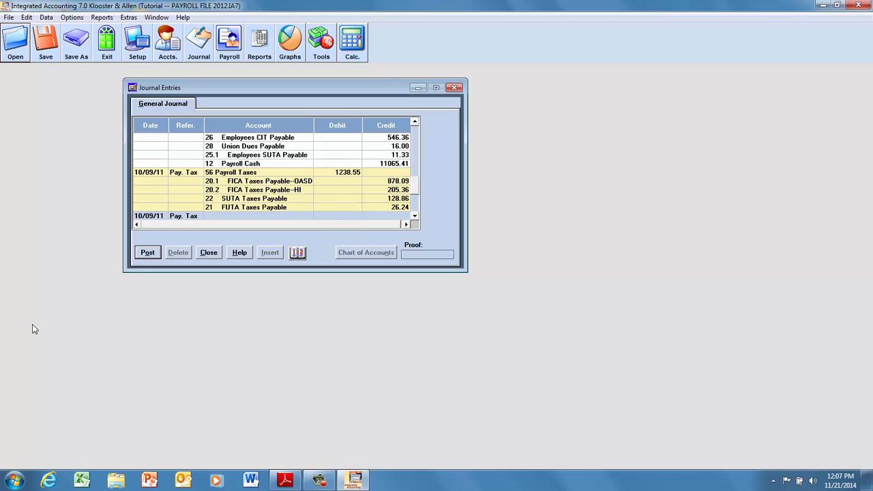
On the new 10/09/11 journal line, enter the reference General and debit account 12 Payroll Cash for 11065.41
{"action": "left_click", "coordinate": [187, 216]}
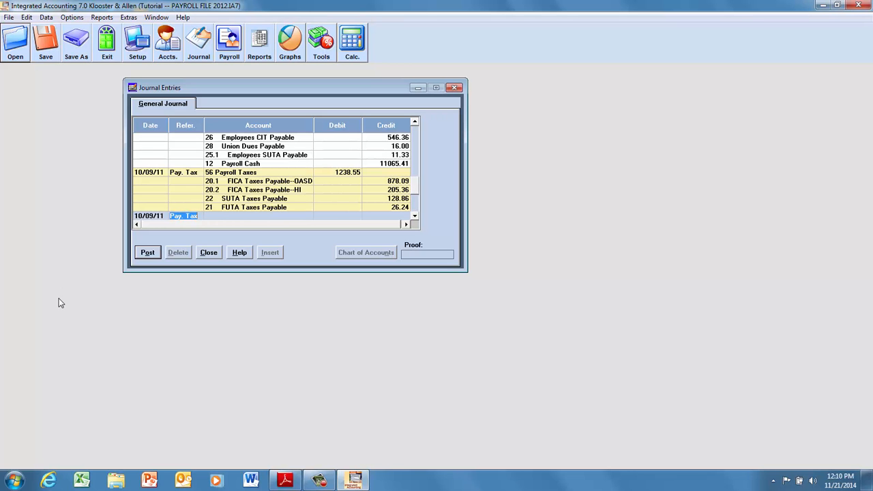
{"action": "type", "text": "General"}
{"action": "key", "text": "Tab"}
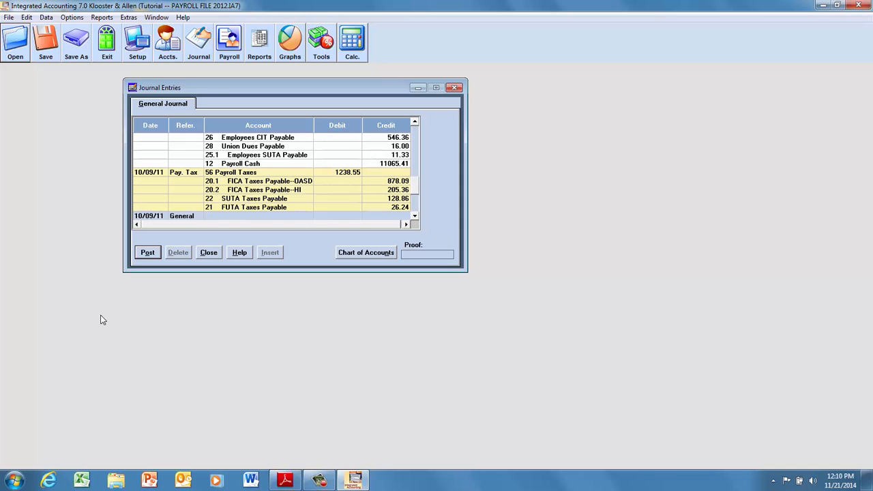
{"action": "type", "text": "12"}
{"action": "left_click", "coordinate": [344, 215]}
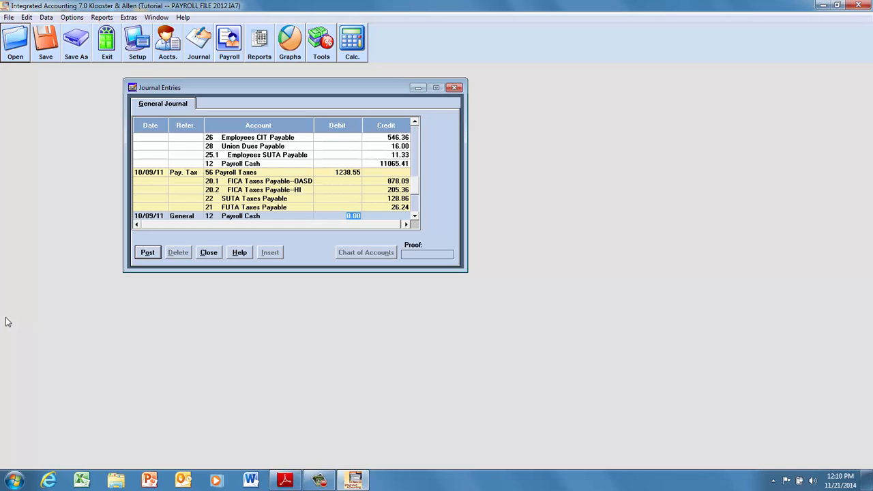
{"action": "type", "text": "11065.41"}
{"action": "key", "text": "Return"}
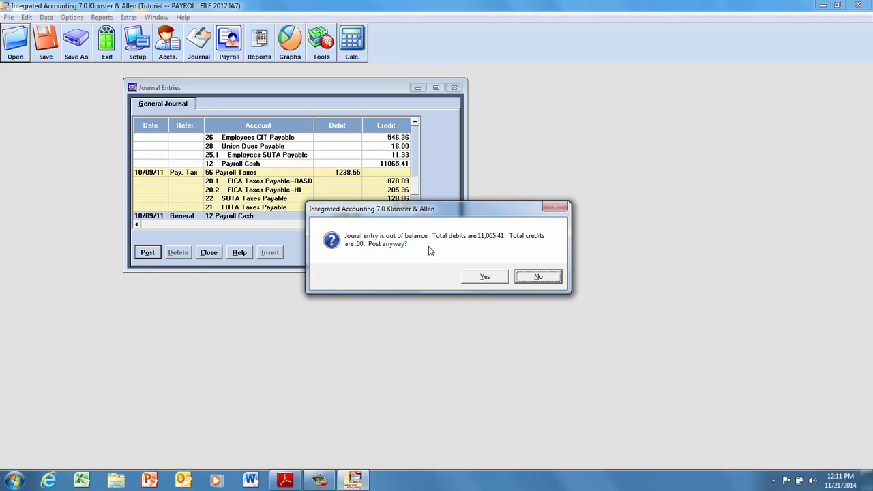
{"action": "left_click", "coordinate": [538, 278]}
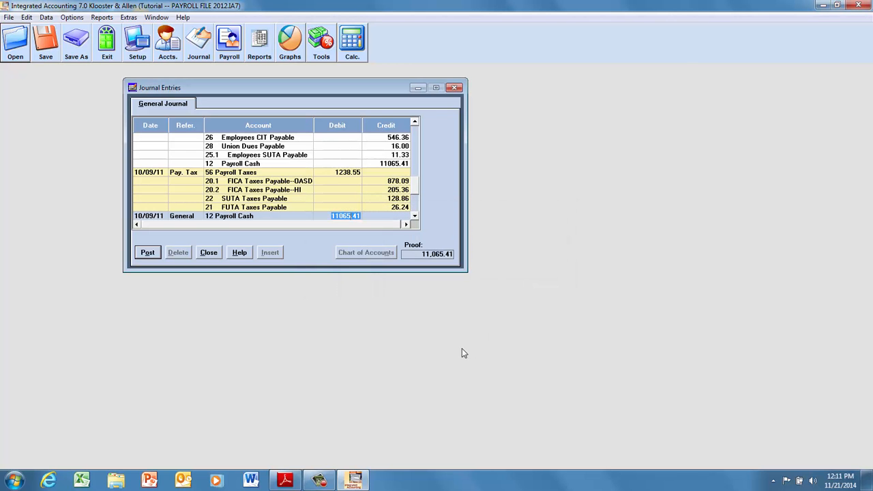
Add account 11 Cash from the chart of accounts on the next line, credit it 11065.41 and complete the entry
{"action": "key", "text": "Left"}
{"action": "key", "text": "Tab"}
{"action": "key", "text": "Tab"}
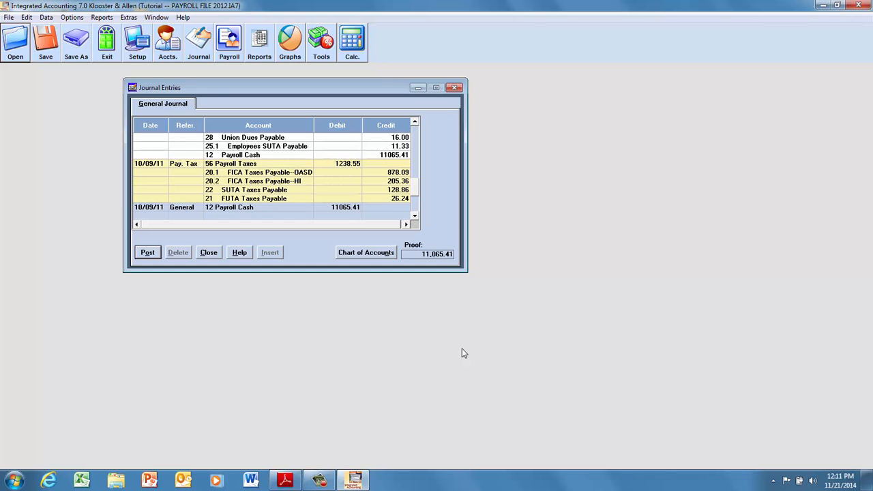
{"action": "left_click", "coordinate": [350, 255]}
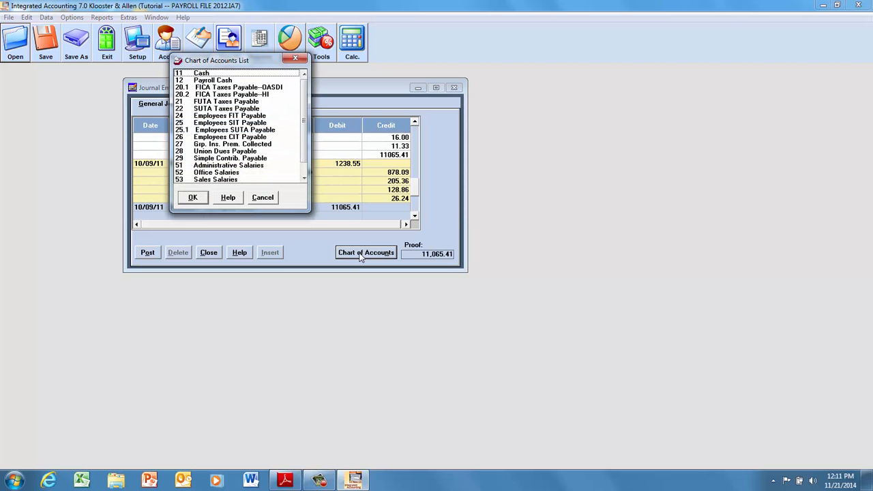
{"action": "left_click", "coordinate": [185, 75]}
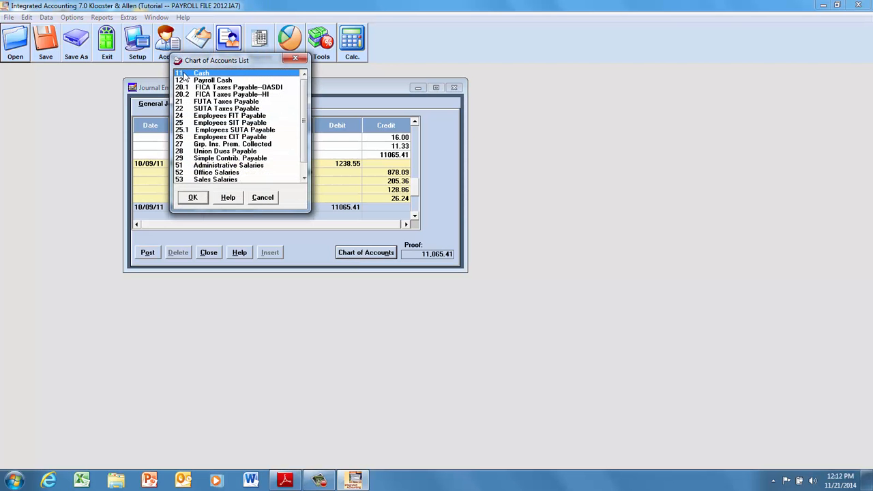
{"action": "double_click", "coordinate": [184, 75]}
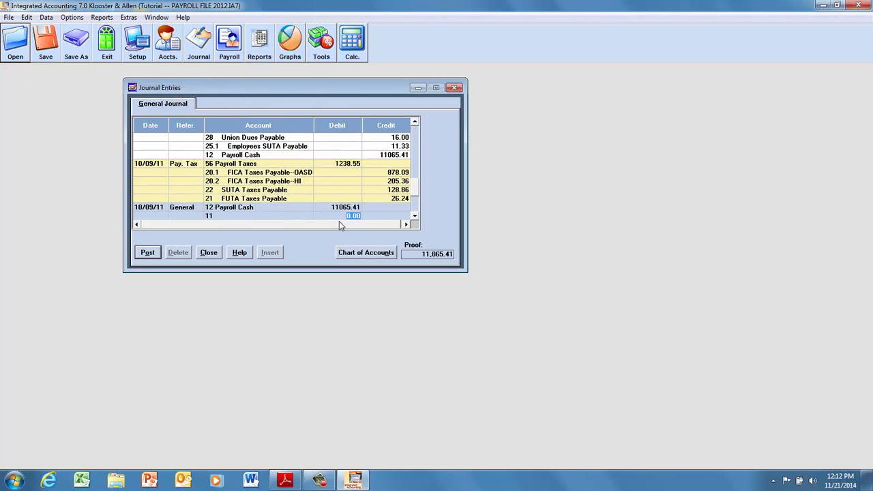
{"action": "left_click", "coordinate": [383, 215]}
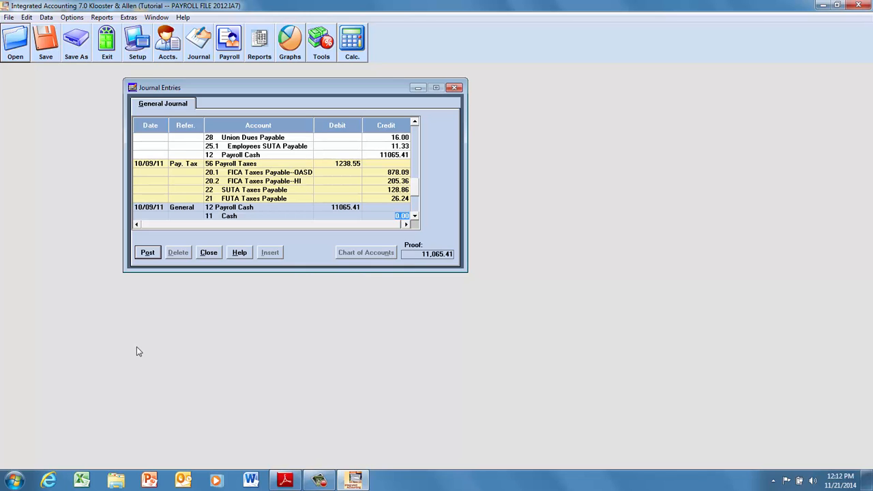
{"action": "type", "text": "11065.41"}
{"action": "key", "text": "Tab"}
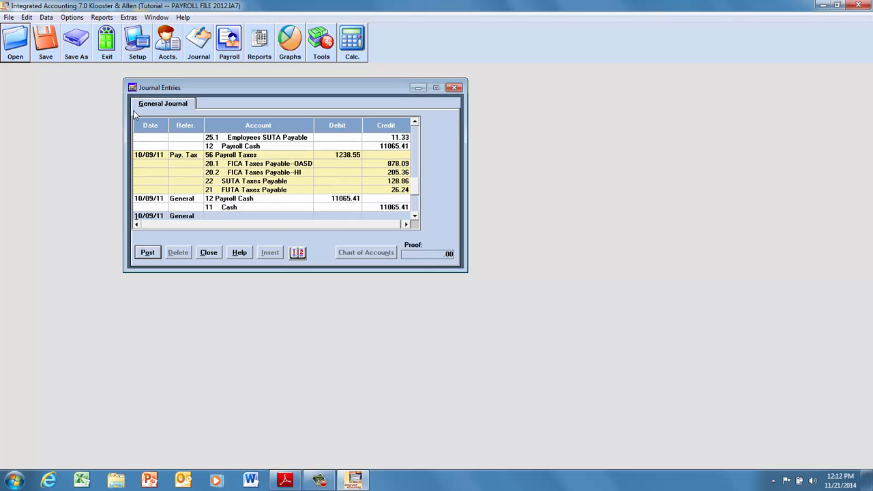
Close the Journal Entries window and return to the desktop
{"action": "left_click", "coordinate": [455, 89]}
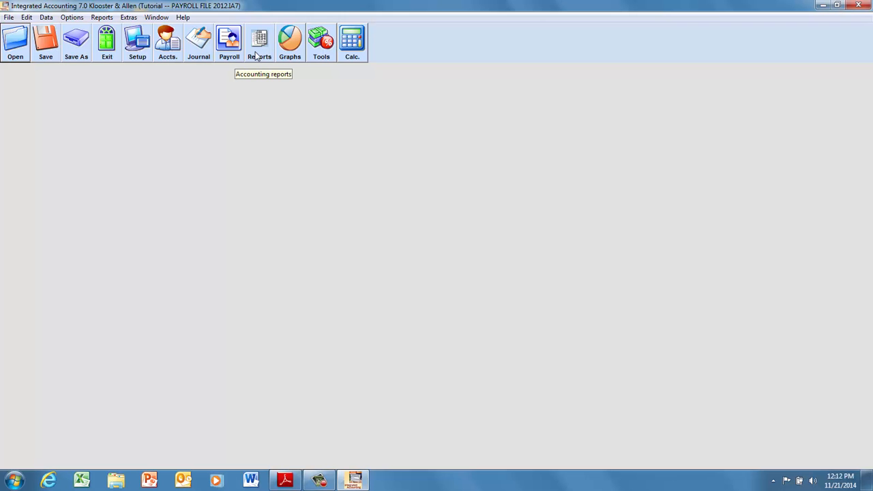
{"action": "left_click", "coordinate": [857, 13]}
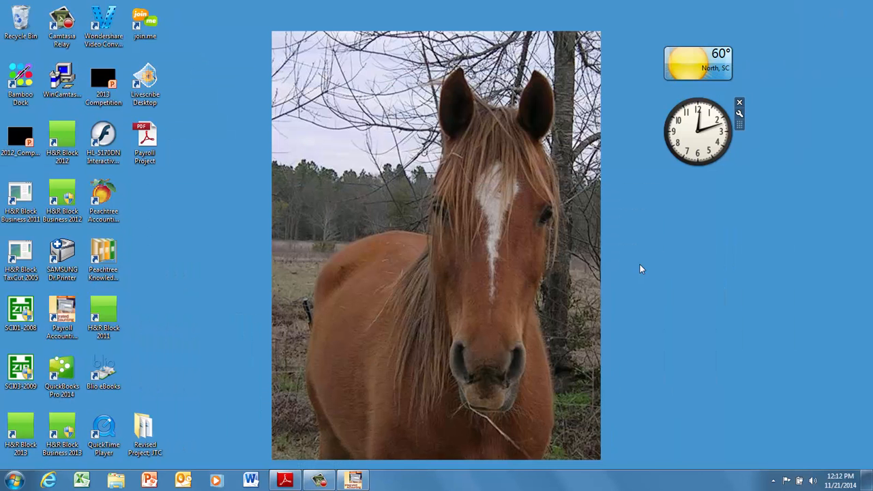
{"action": "left_click", "coordinate": [319, 480]}
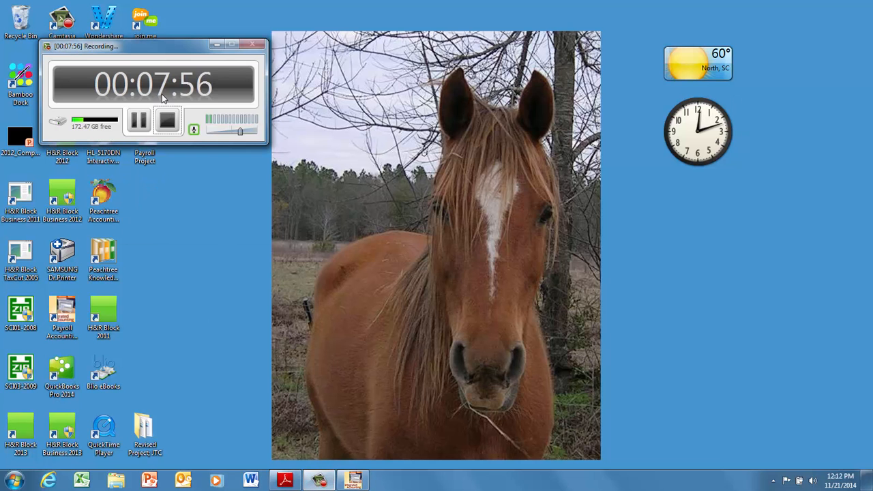